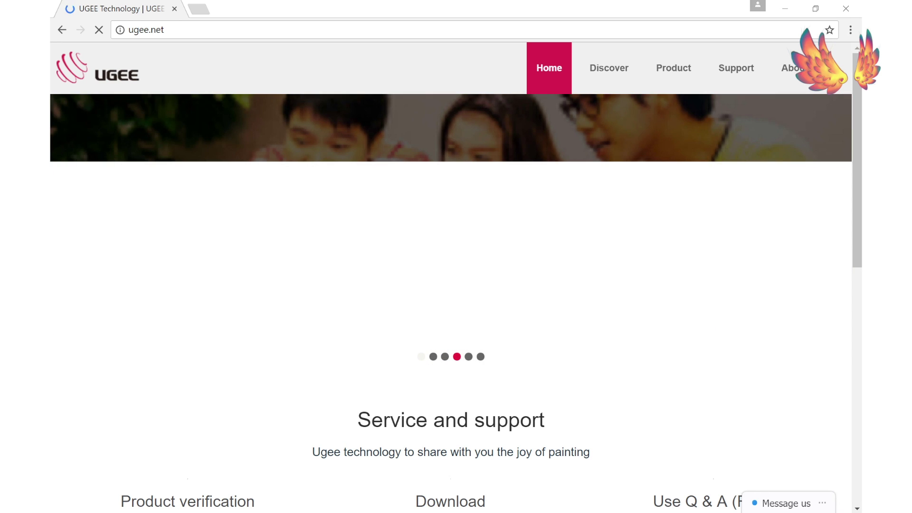
Go from Product > Pen tablets to the M708 page and its Driver downloads.
{"action": "left_click", "coordinate": [671, 76]}
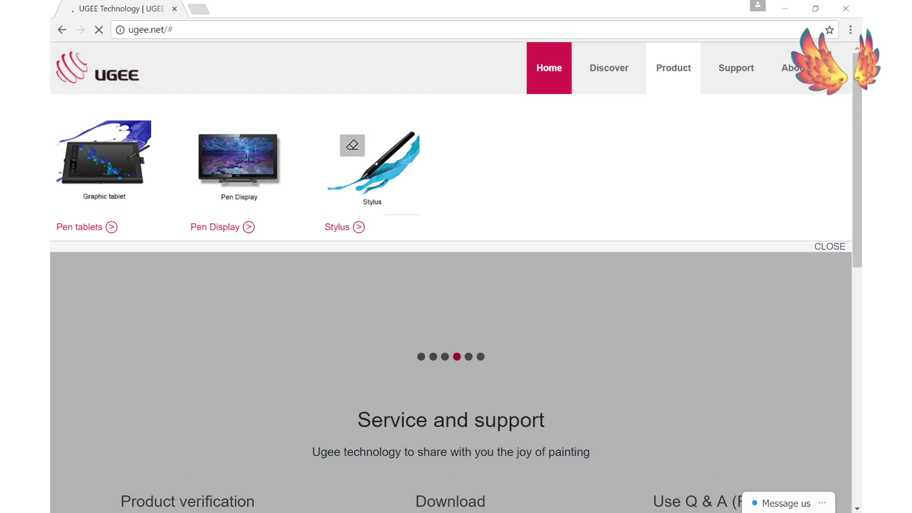
{"action": "left_click", "coordinate": [114, 162]}
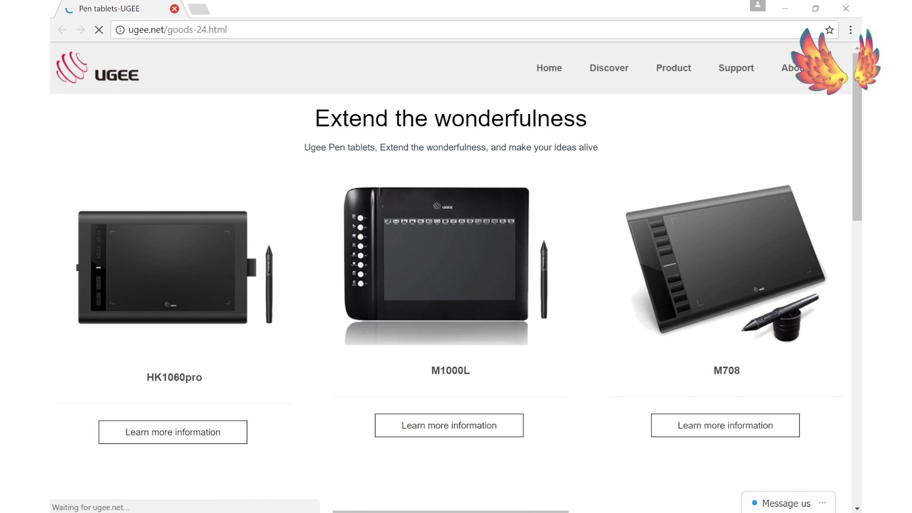
{"action": "scroll", "coordinate": [451, 313], "scroll_direction": "down", "scroll_amount": 4}
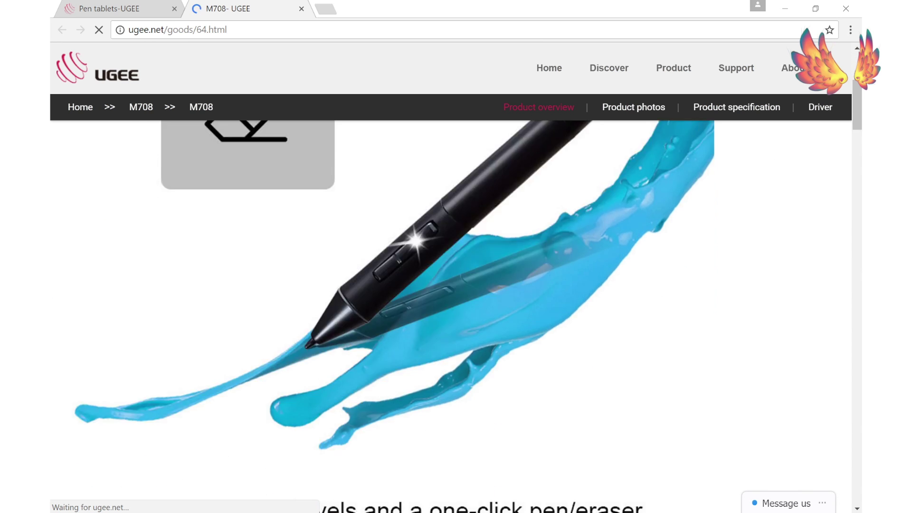
{"action": "scroll", "coordinate": [452, 314], "scroll_direction": "down", "scroll_amount": 5}
{"action": "scroll", "coordinate": [451, 313], "scroll_direction": "up", "scroll_amount": 10}
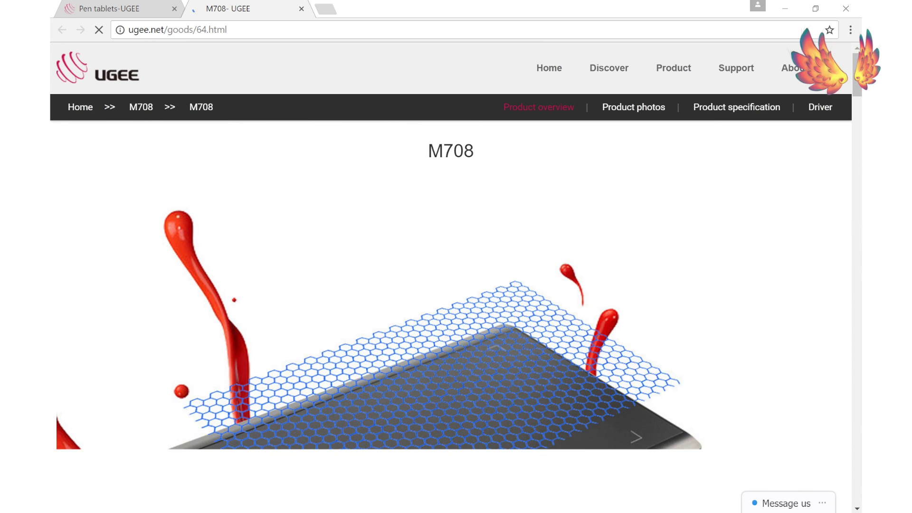
{"action": "left_click", "coordinate": [818, 107]}
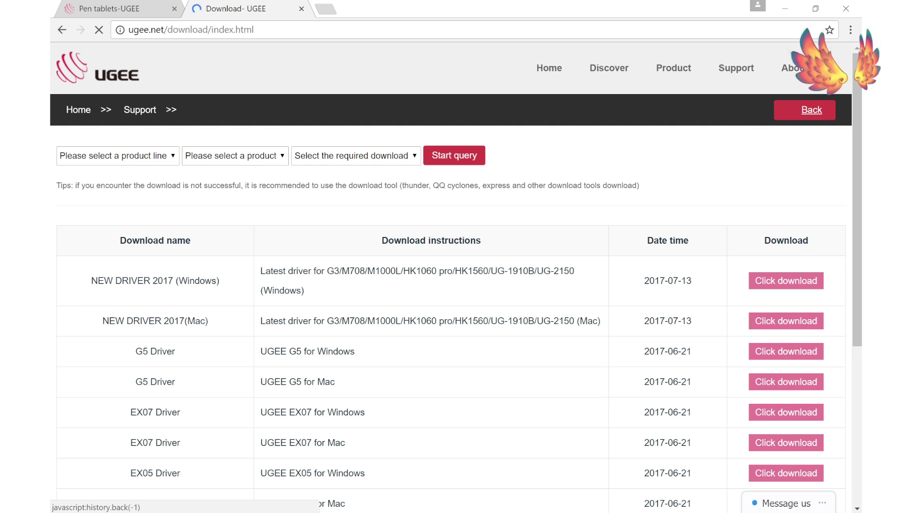
Download the NEW DRIVER 2017 (Windows) package and show the downloads list.
{"action": "left_click", "coordinate": [802, 283]}
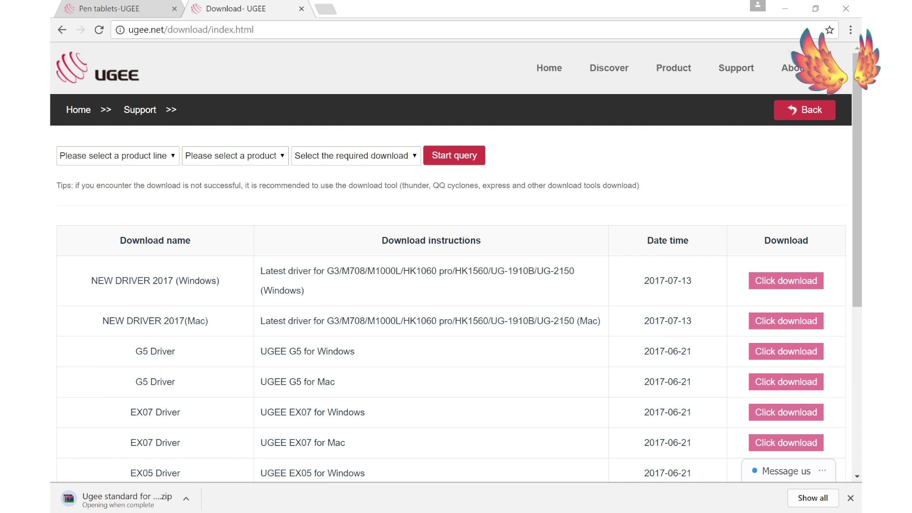
{"action": "key", "text": "ctrl+j"}
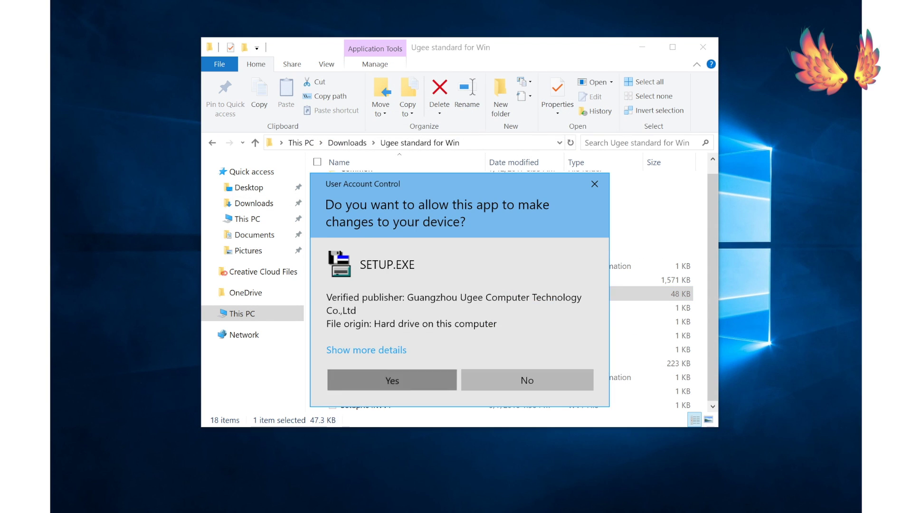
Allow SETUP to run, then cancel its warning to remove other tablet drivers first.
{"action": "key", "text": "Return"}
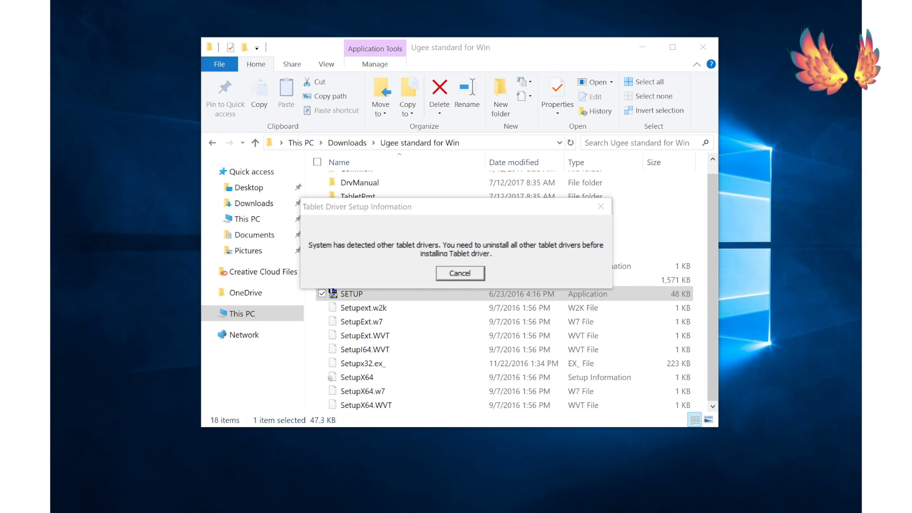
{"action": "key", "text": "Return"}
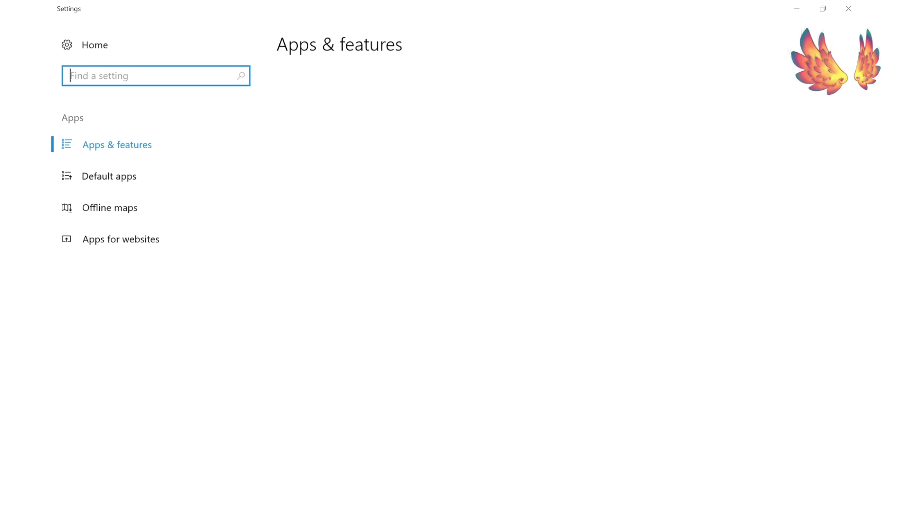
Uninstall the Wacom driver from Apps & features, choosing Restart Later.
{"action": "scroll", "coordinate": [421, 285], "scroll_direction": "down", "scroll_amount": 20}
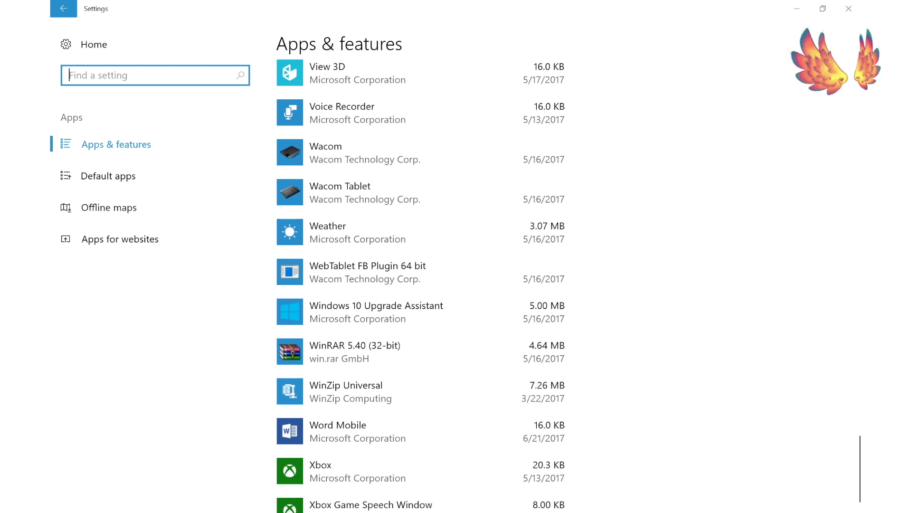
{"action": "left_click", "coordinate": [332, 152]}
{"action": "left_click", "coordinate": [535, 171]}
{"action": "left_click", "coordinate": [589, 142]}
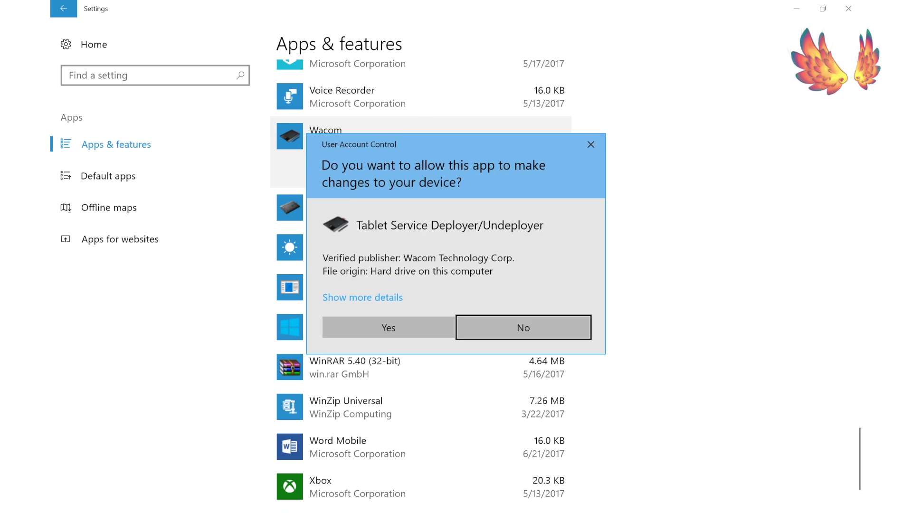
{"action": "left_click", "coordinate": [386, 326]}
{"action": "left_click", "coordinate": [382, 289]}
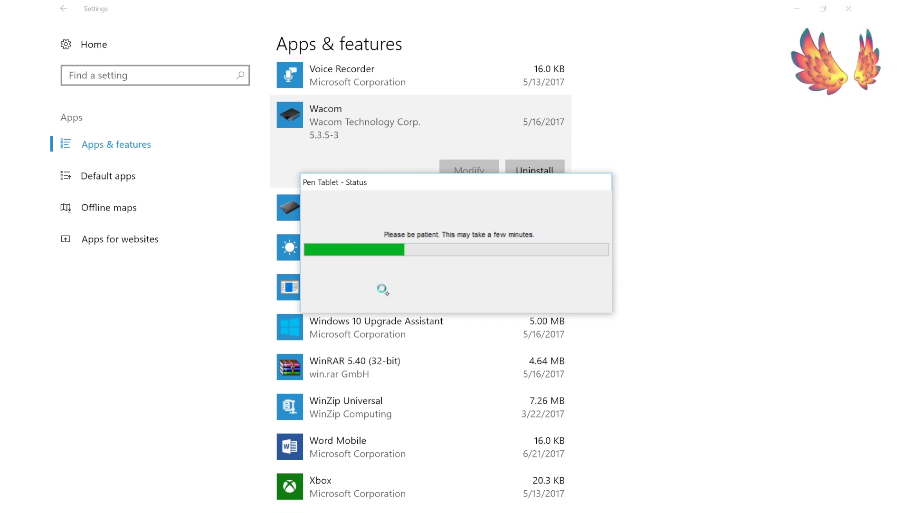
{"action": "left_click", "coordinate": [551, 287]}
Uninstall the Wacom Tablet driver as well.
{"action": "left_click", "coordinate": [361, 205]}
{"action": "left_click", "coordinate": [535, 267]}
{"action": "left_click", "coordinate": [591, 177]}
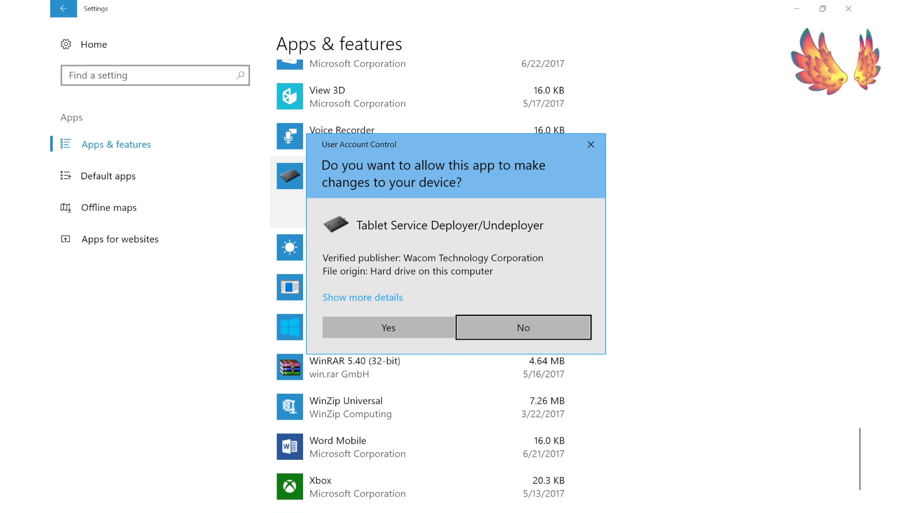
{"action": "left_click", "coordinate": [388, 328]}
{"action": "left_click", "coordinate": [388, 293]}
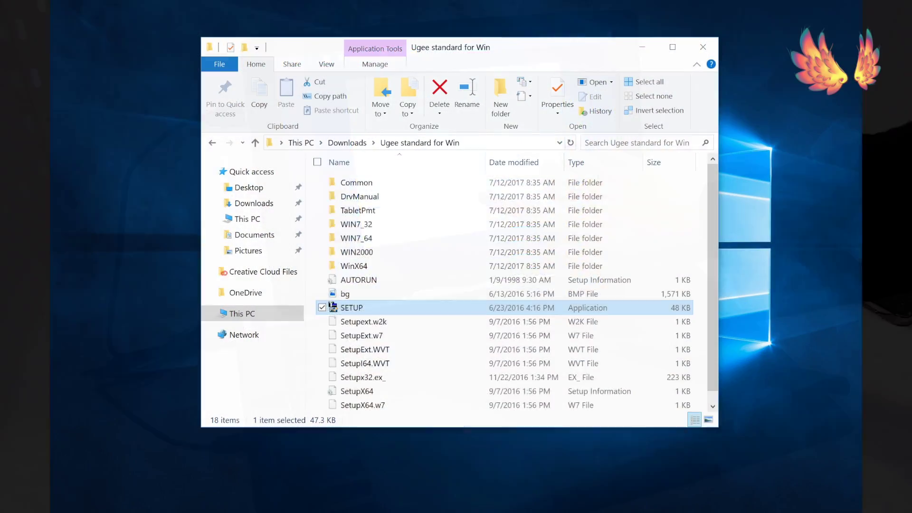
Relaunch the UGEE SETUP with admin rights and install into the proposed folder.
{"action": "double_click", "coordinate": [336, 304]}
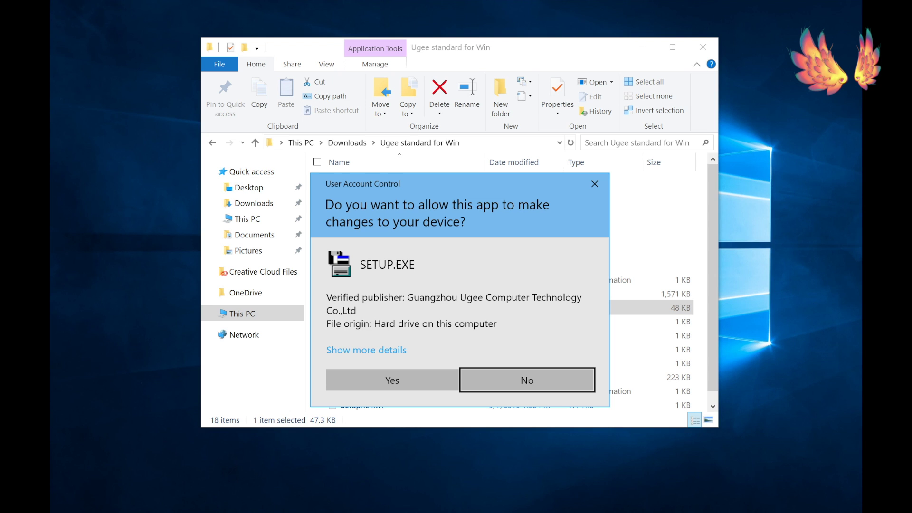
{"action": "key", "text": "alt+y"}
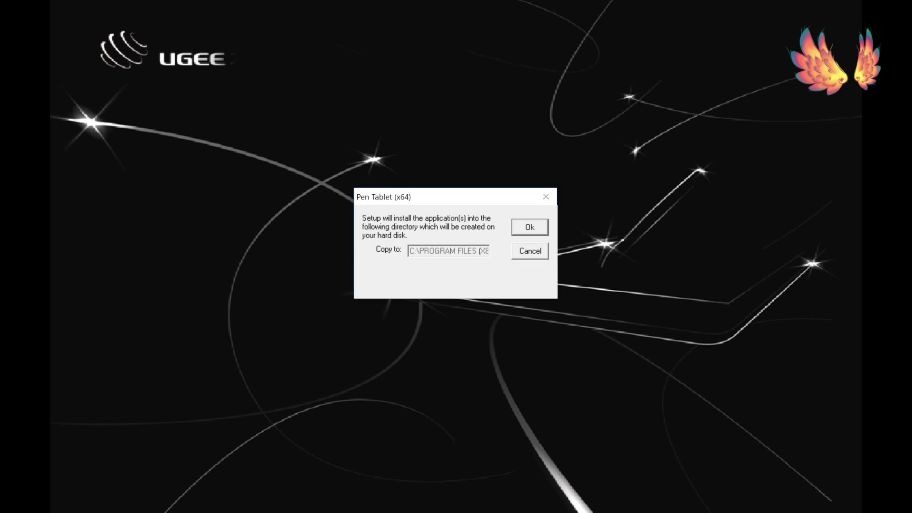
{"action": "key", "text": "Return"}
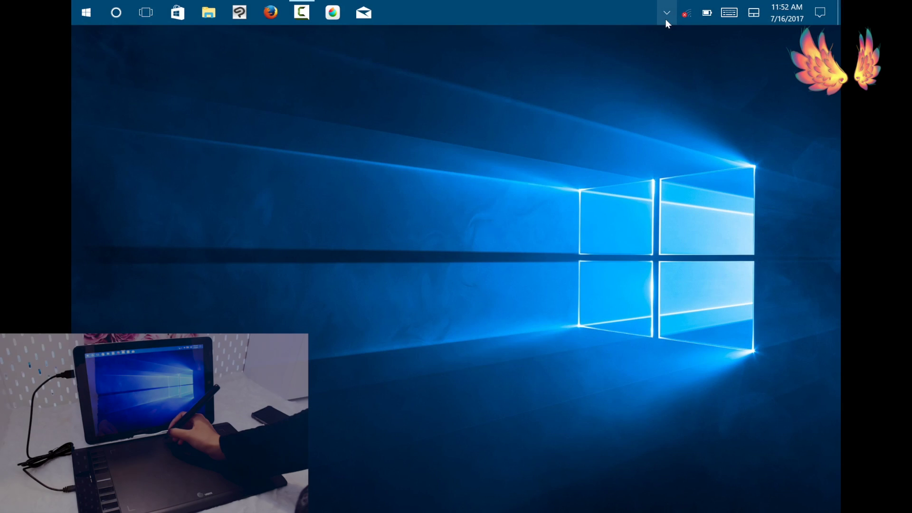
Open the Pen Tablet settings from the tray and enable Supports Digital Ink.
{"action": "left_click", "coordinate": [666, 13]}
{"action": "left_click", "coordinate": [651, 127]}
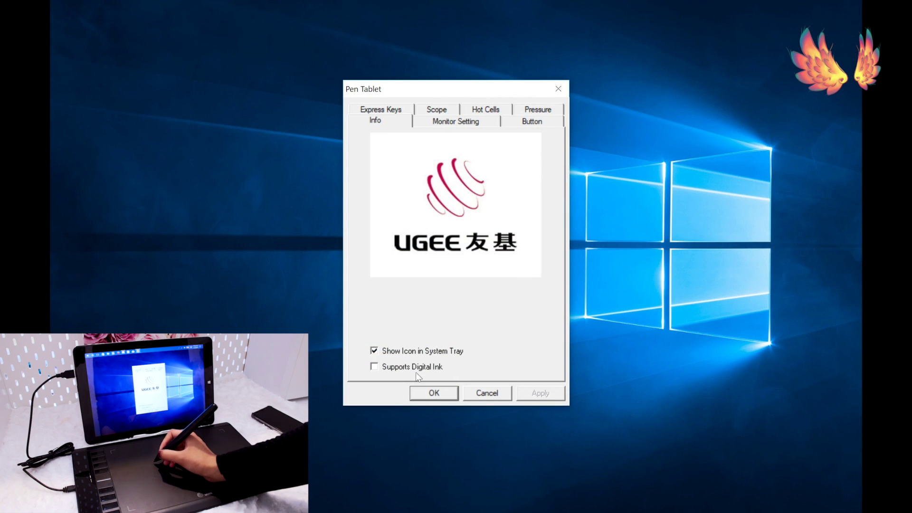
{"action": "left_click", "coordinate": [427, 369]}
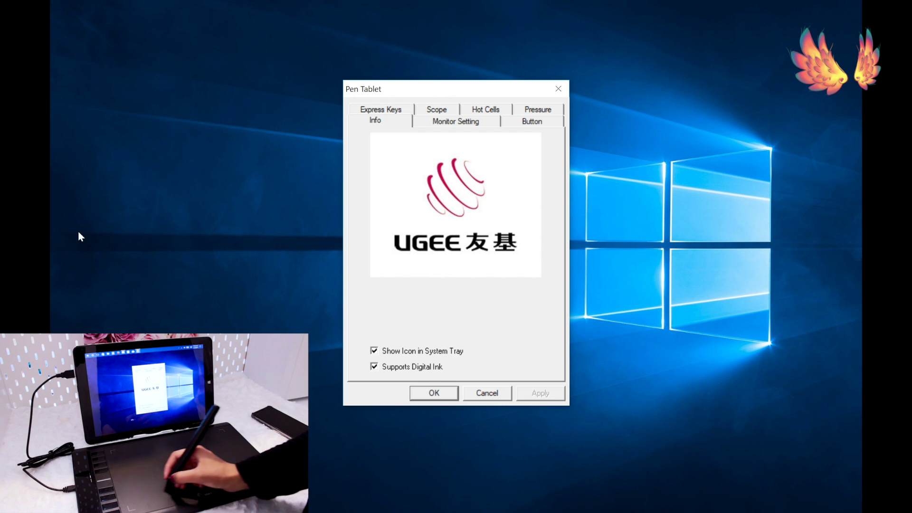
Keep the Monitor Setting mapping on Full Monitor.
{"action": "left_click", "coordinate": [413, 115]}
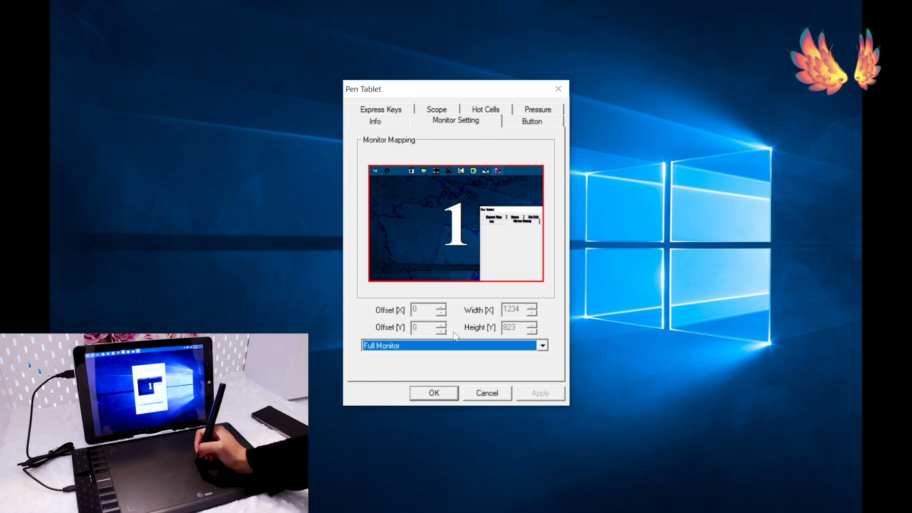
{"action": "left_click", "coordinate": [454, 345]}
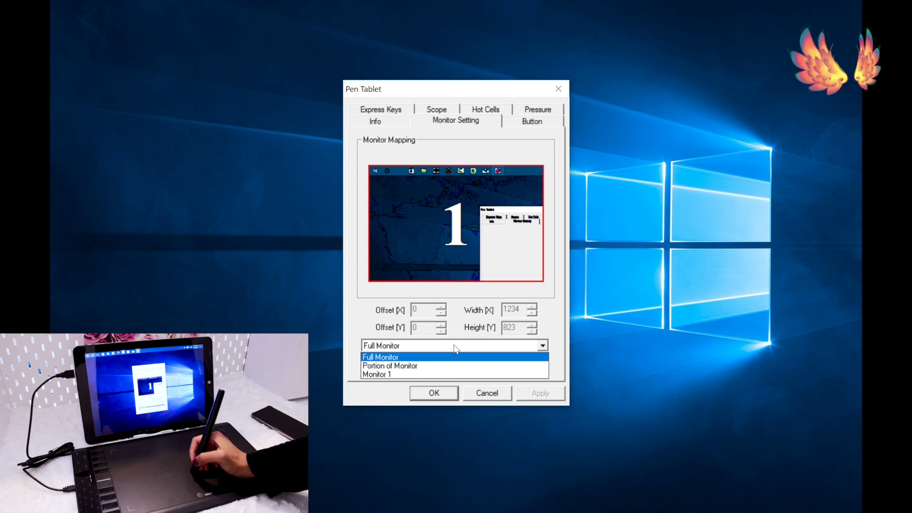
{"action": "left_click", "coordinate": [455, 346]}
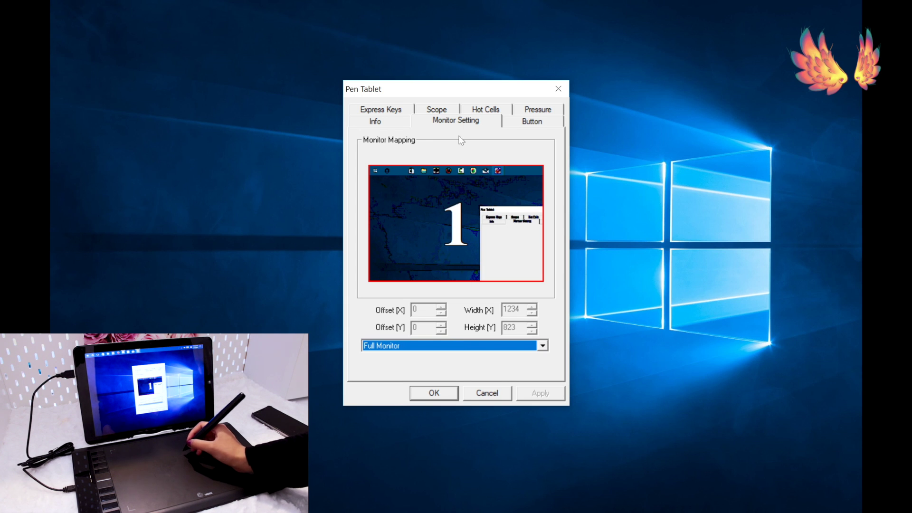
Map Barrel Button 1 to Pen/Eraser Toggle on the Button tab.
{"action": "left_click", "coordinate": [512, 127]}
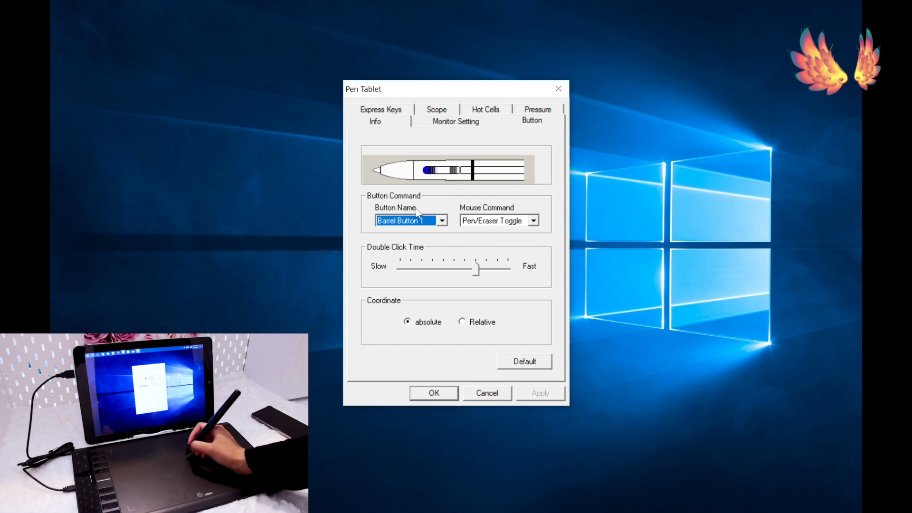
{"action": "left_click", "coordinate": [434, 223]}
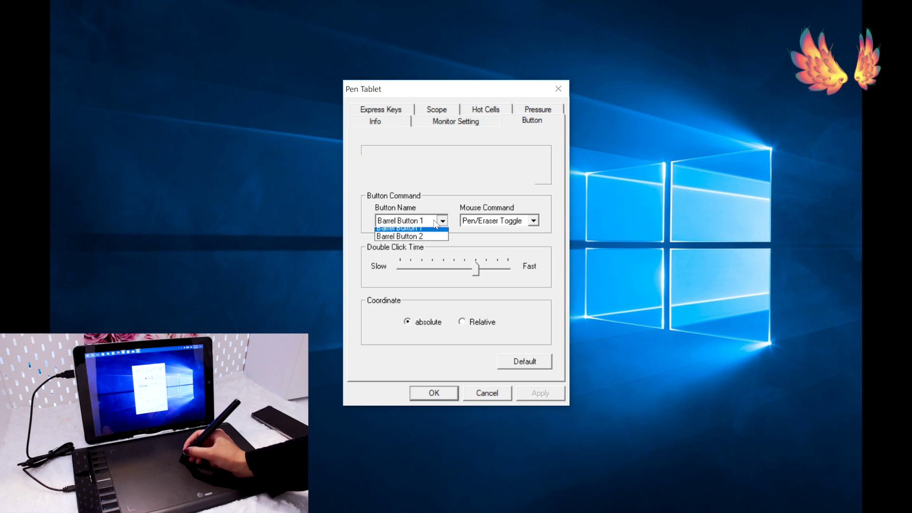
{"action": "left_click", "coordinate": [438, 232]}
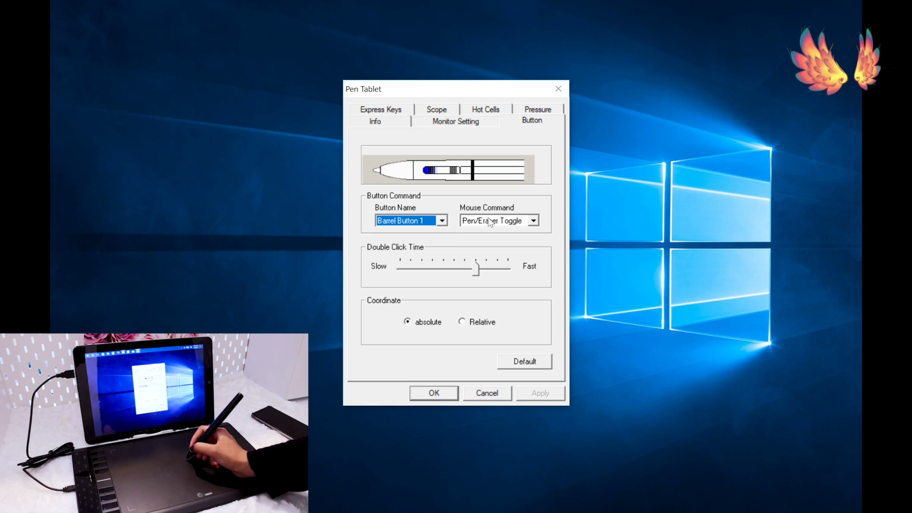
{"action": "left_click", "coordinate": [489, 222]}
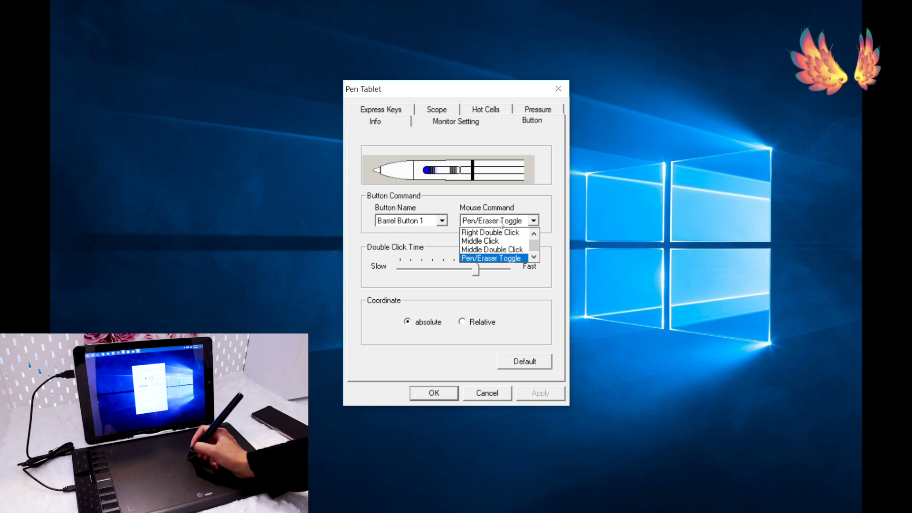
{"action": "left_click", "coordinate": [527, 222]}
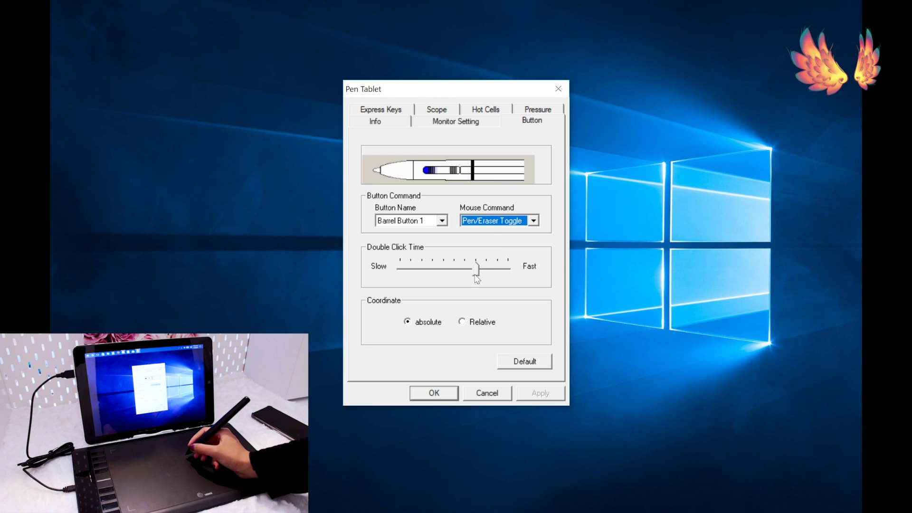
Inspect Brush Size +'s Pad ']' key, cancel without changes, and show the Scope settings.
{"action": "left_click", "coordinate": [403, 109]}
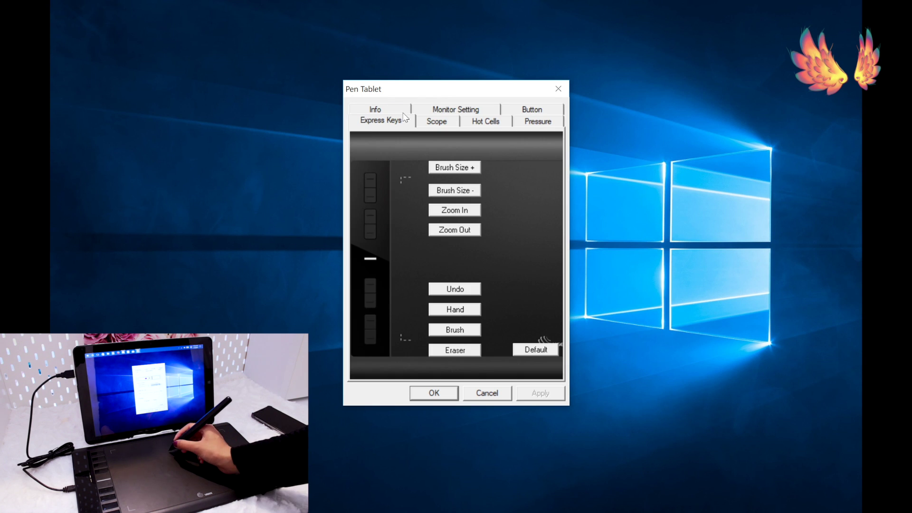
{"action": "left_click", "coordinate": [467, 168]}
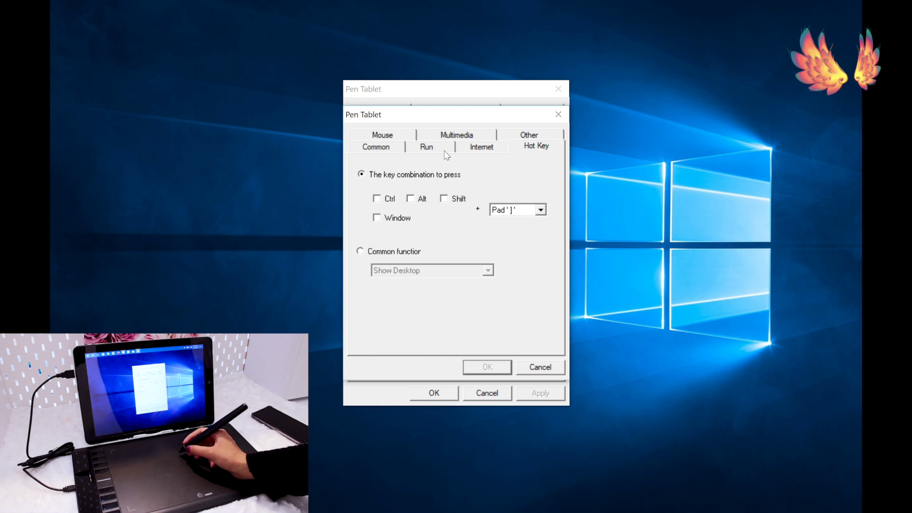
{"action": "left_click", "coordinate": [522, 210]}
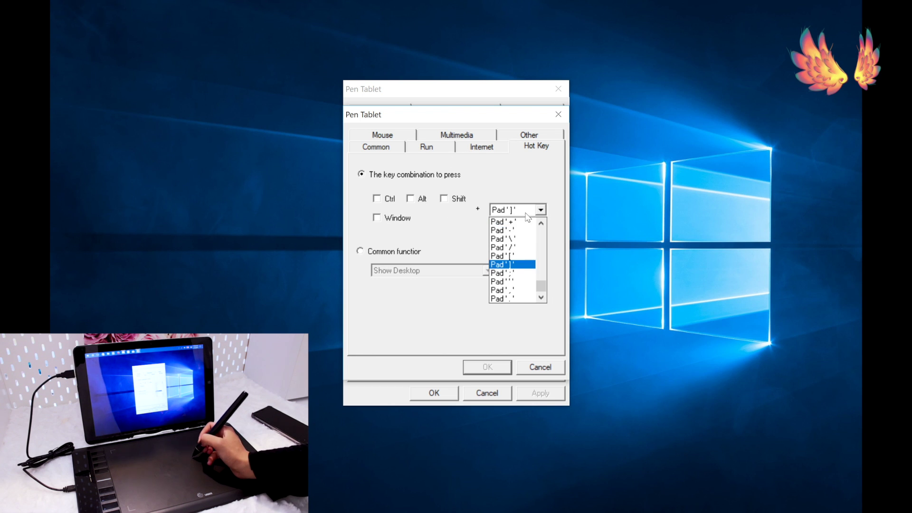
{"action": "scroll", "coordinate": [541, 245], "scroll_direction": "up", "scroll_amount": 3}
{"action": "left_click", "coordinate": [532, 212]}
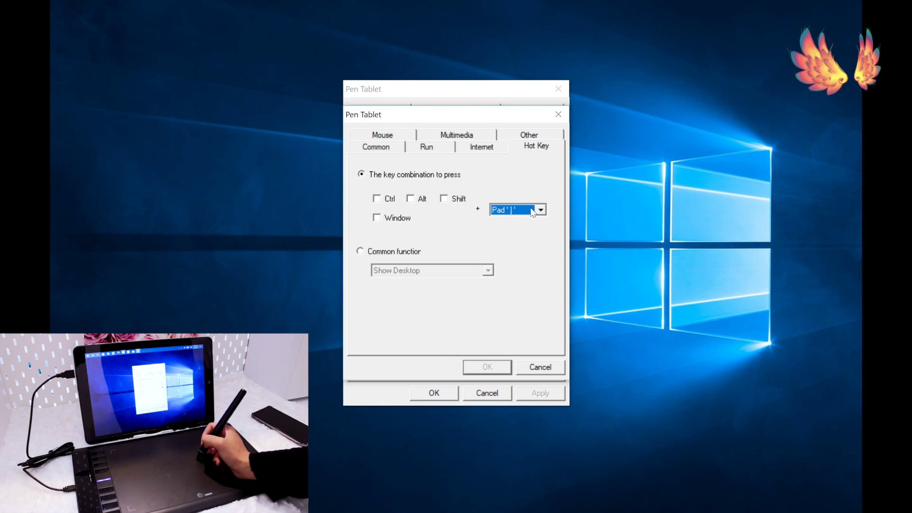
{"action": "left_click", "coordinate": [536, 367]}
{"action": "left_click", "coordinate": [446, 124]}
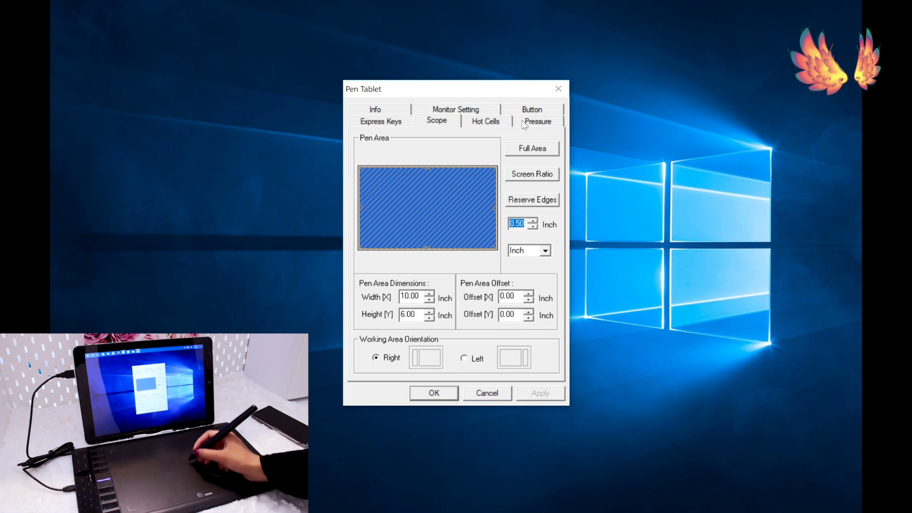
On Hot Cells, tick then untick the Upper hot edge, leaving no hot edges enabled.
{"action": "left_click", "coordinate": [486, 120]}
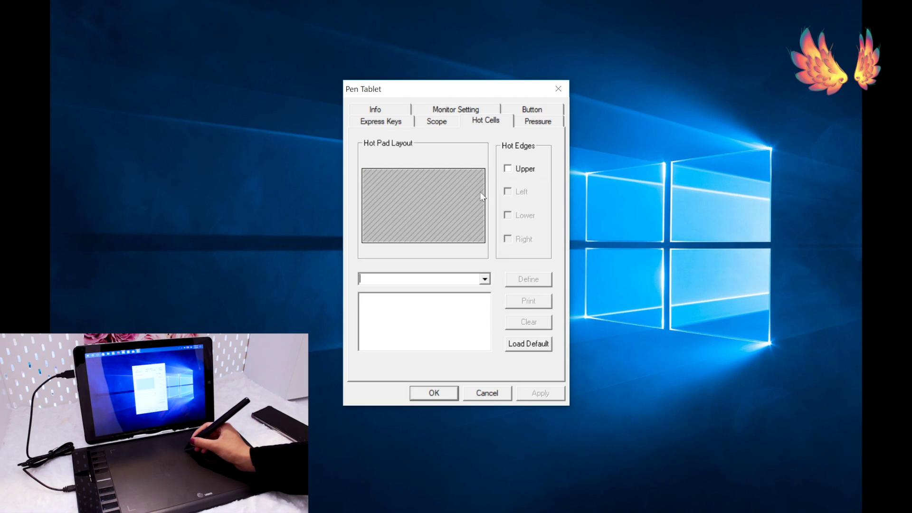
{"action": "left_click", "coordinate": [509, 169]}
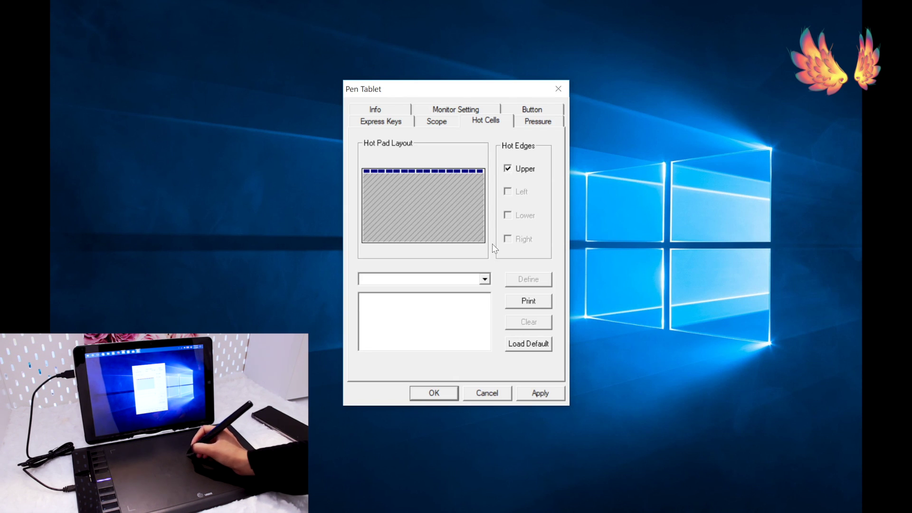
{"action": "left_click", "coordinate": [508, 168]}
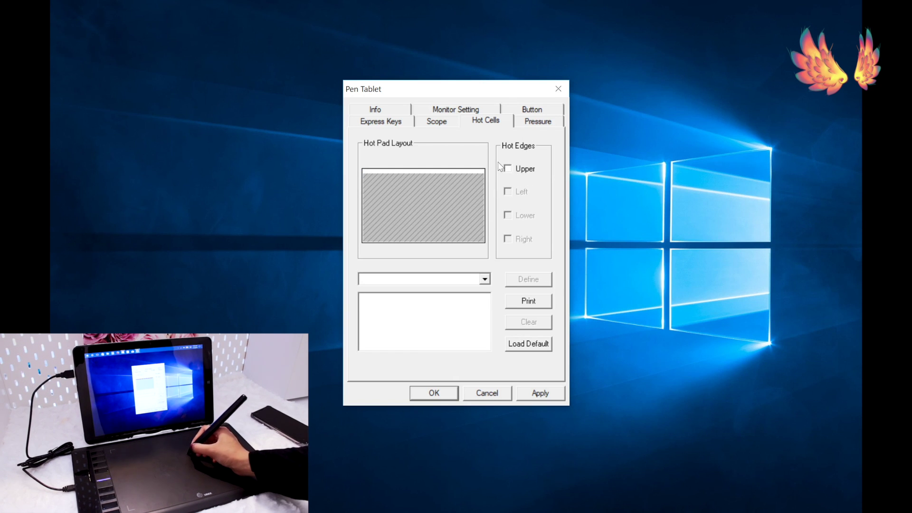
Draw pressure test strokes in the Pressure tab's test box, clearing between tries.
{"action": "left_click", "coordinate": [537, 122]}
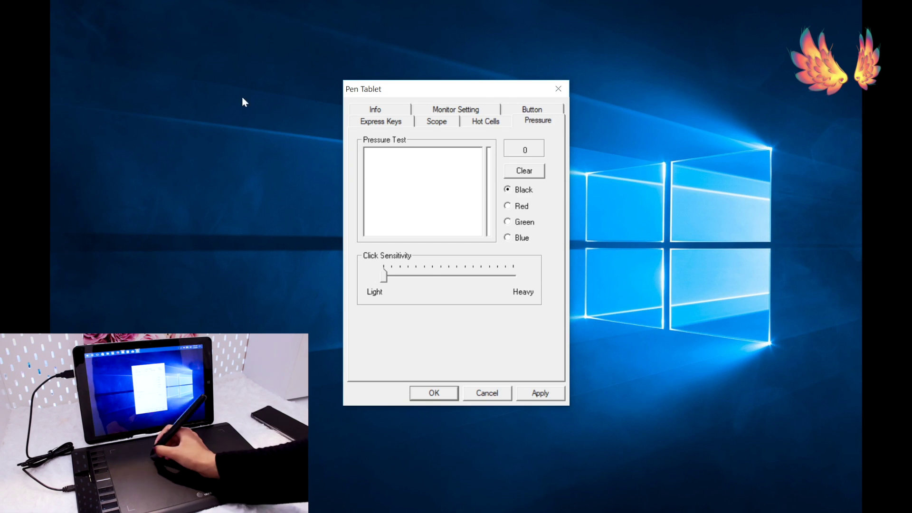
{"action": "left_click_drag", "start_coordinate": [389, 193], "coordinate": [456, 223]}
{"action": "left_click_drag", "start_coordinate": [375, 211], "coordinate": [458, 211]}
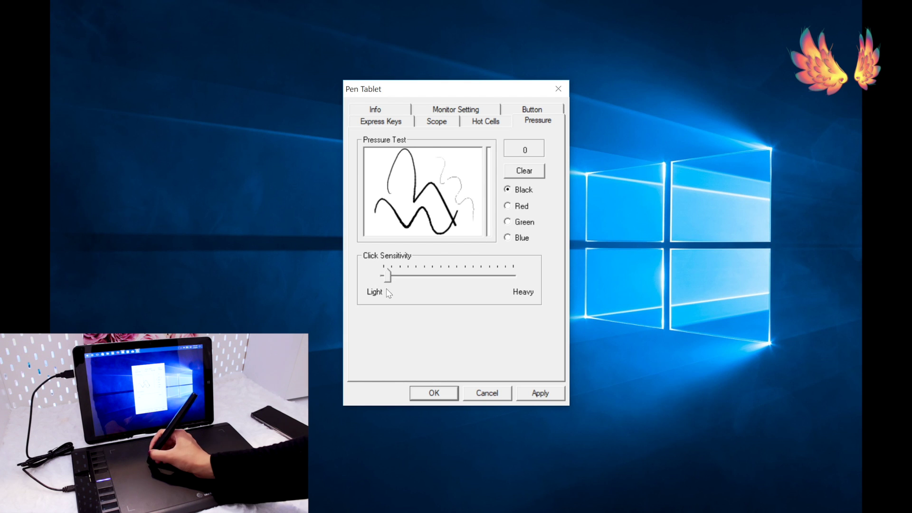
{"action": "left_click", "coordinate": [524, 170]}
{"action": "mouse_move", "coordinate": [376, 221]}
{"action": "left_mouse_down"}
{"action": "mouse_move", "coordinate": [414, 218]}
{"action": "mouse_move", "coordinate": [462, 190]}
{"action": "mouse_move", "coordinate": [408, 199]}
{"action": "mouse_move", "coordinate": [463, 166]}
{"action": "left_mouse_up"}
Set Click Sensitivity close to Light and draw more test strokes, including a wavy line.
{"action": "left_click", "coordinate": [524, 170]}
{"action": "left_click", "coordinate": [525, 171]}
{"action": "left_click", "coordinate": [524, 170]}
{"action": "left_click", "coordinate": [524, 171]}
{"action": "left_click_drag", "start_coordinate": [418, 276], "coordinate": [386, 280]}
{"action": "left_click_drag", "start_coordinate": [411, 216], "coordinate": [468, 223]}
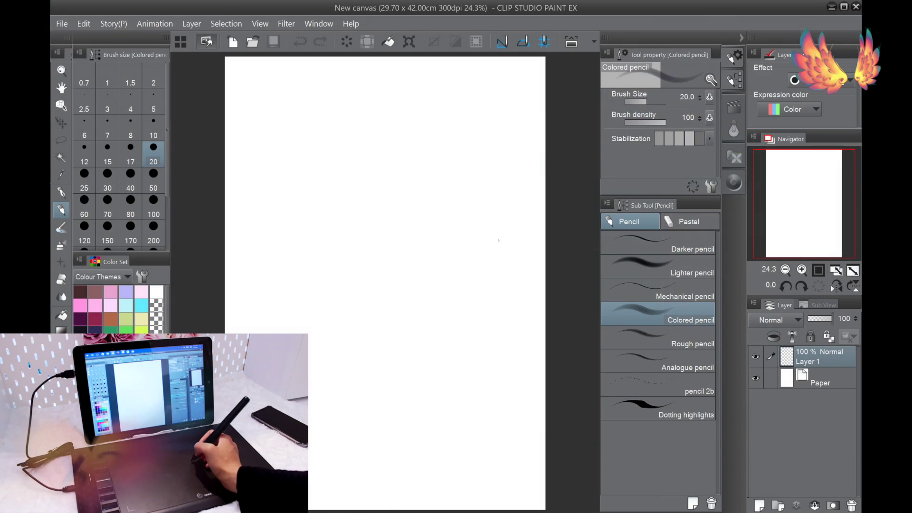
Draw Colored pencil test strokes across the canvas: long waves, a loop with a zigzag, and small curls.
{"action": "mouse_move", "coordinate": [279, 261]}
{"action": "left_mouse_down"}
{"action": "mouse_move", "coordinate": [281, 252]}
{"action": "mouse_move", "coordinate": [392, 266]}
{"action": "mouse_move", "coordinate": [436, 317]}
{"action": "mouse_move", "coordinate": [461, 381]}
{"action": "left_mouse_up"}
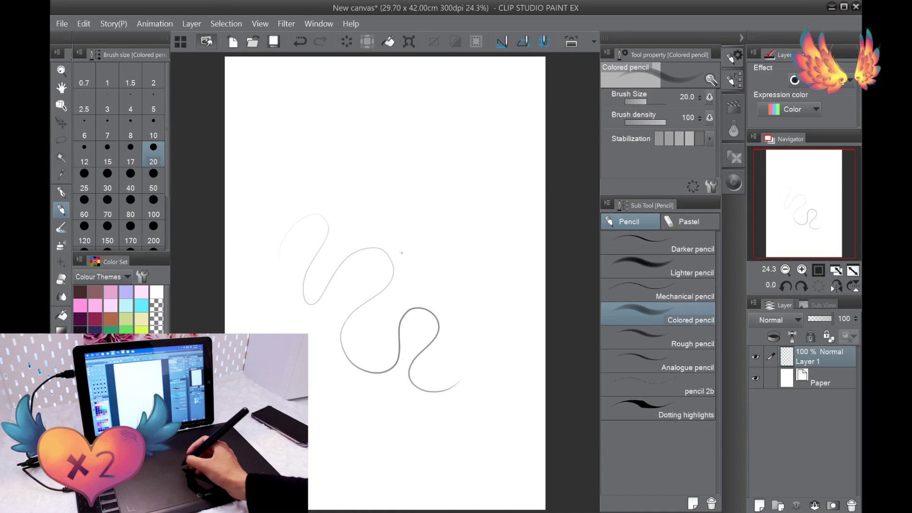
{"action": "mouse_move", "coordinate": [273, 195]}
{"action": "left_mouse_down"}
{"action": "mouse_move", "coordinate": [280, 142]}
{"action": "mouse_move", "coordinate": [410, 160]}
{"action": "mouse_move", "coordinate": [364, 142]}
{"action": "mouse_move", "coordinate": [444, 114]}
{"action": "left_mouse_up"}
{"action": "mouse_move", "coordinate": [419, 261]}
{"action": "left_mouse_down"}
{"action": "mouse_move", "coordinate": [454, 247]}
{"action": "mouse_move", "coordinate": [506, 352]}
{"action": "left_mouse_up"}
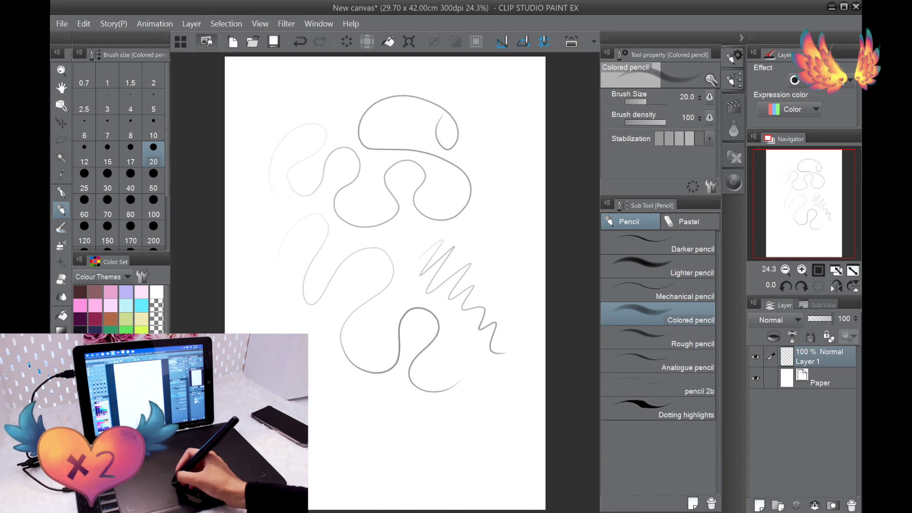
{"action": "mouse_move", "coordinate": [335, 323]}
{"action": "left_mouse_down"}
{"action": "mouse_move", "coordinate": [311, 418]}
{"action": "mouse_move", "coordinate": [372, 418]}
{"action": "mouse_move", "coordinate": [462, 444]}
{"action": "mouse_move", "coordinate": [465, 430]}
{"action": "mouse_move", "coordinate": [492, 413]}
{"action": "mouse_move", "coordinate": [508, 446]}
{"action": "left_mouse_up"}
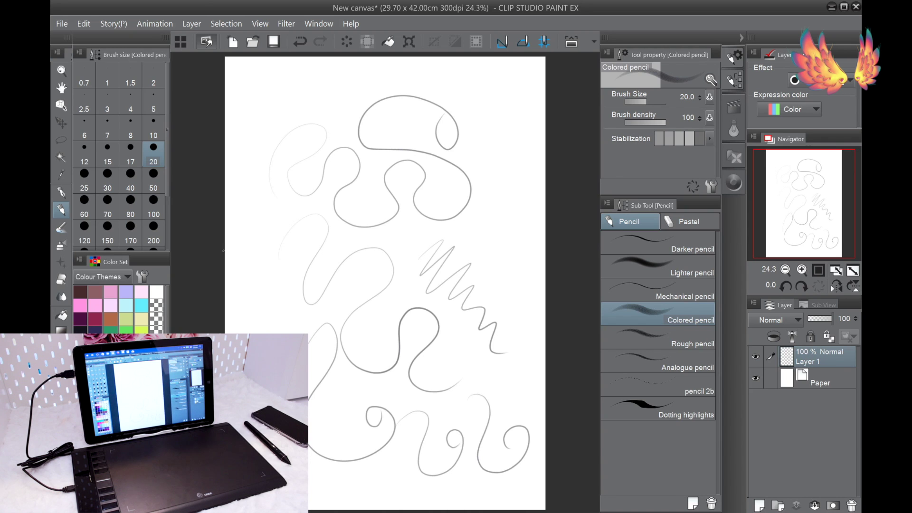
{"action": "left_click_drag", "start_coordinate": [268, 344], "coordinate": [259, 369]}
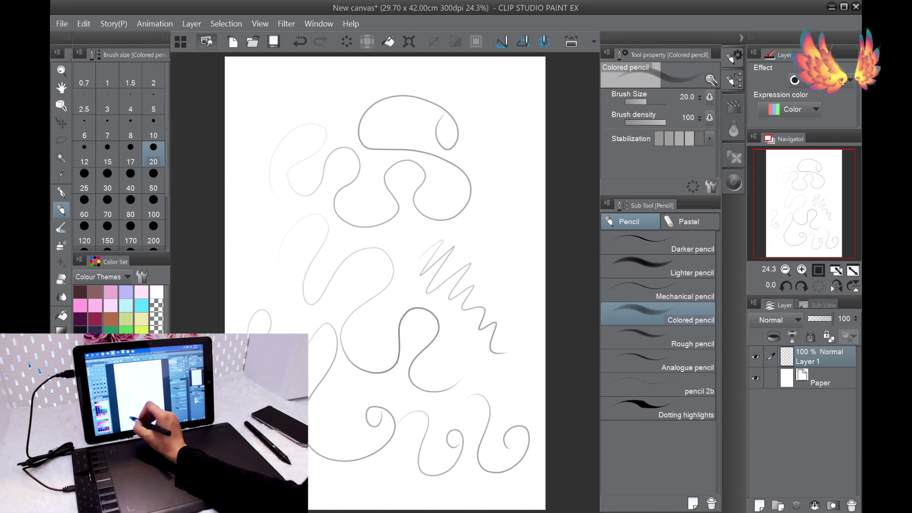
{"action": "mouse_move", "coordinate": [239, 252]}
{"action": "left_mouse_down"}
{"action": "mouse_move", "coordinate": [258, 292]}
{"action": "mouse_move", "coordinate": [276, 295]}
{"action": "left_mouse_up"}
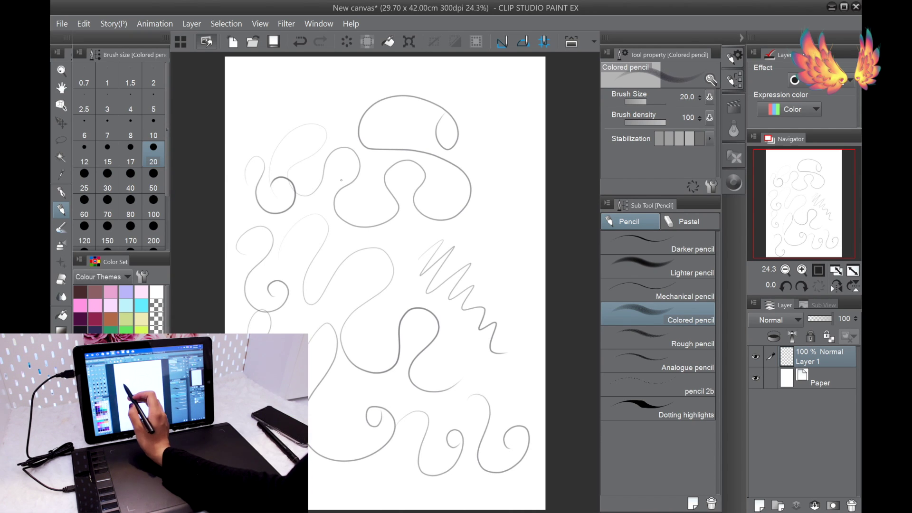
{"action": "mouse_move", "coordinate": [258, 82]}
{"action": "left_mouse_down"}
{"action": "mouse_move", "coordinate": [261, 101]}
{"action": "mouse_move", "coordinate": [296, 121]}
{"action": "left_mouse_up"}
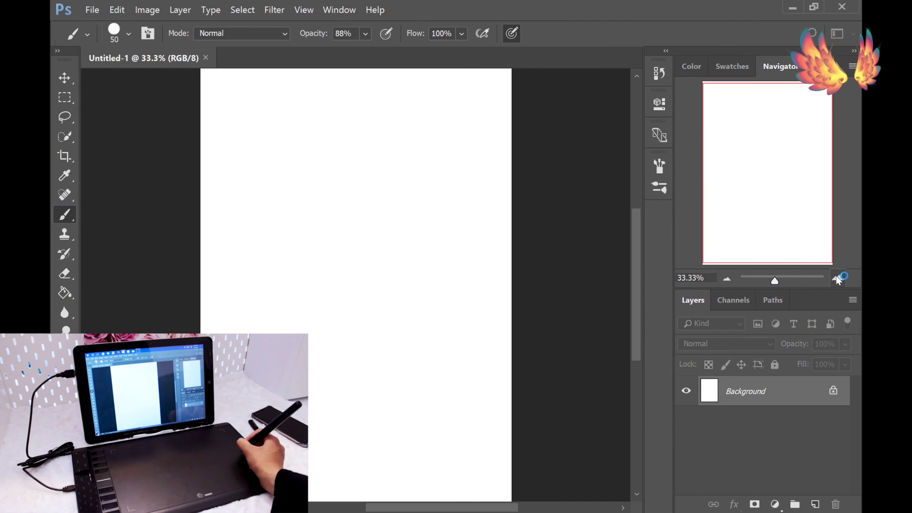
At 50% zoom, paint two curling brush strokes, review Shape Dynamics, and undo the last stroke.
{"action": "left_click", "coordinate": [838, 278]}
{"action": "mouse_move", "coordinate": [268, 253]}
{"action": "left_mouse_down"}
{"action": "mouse_move", "coordinate": [323, 340]}
{"action": "mouse_move", "coordinate": [360, 295]}
{"action": "left_mouse_up"}
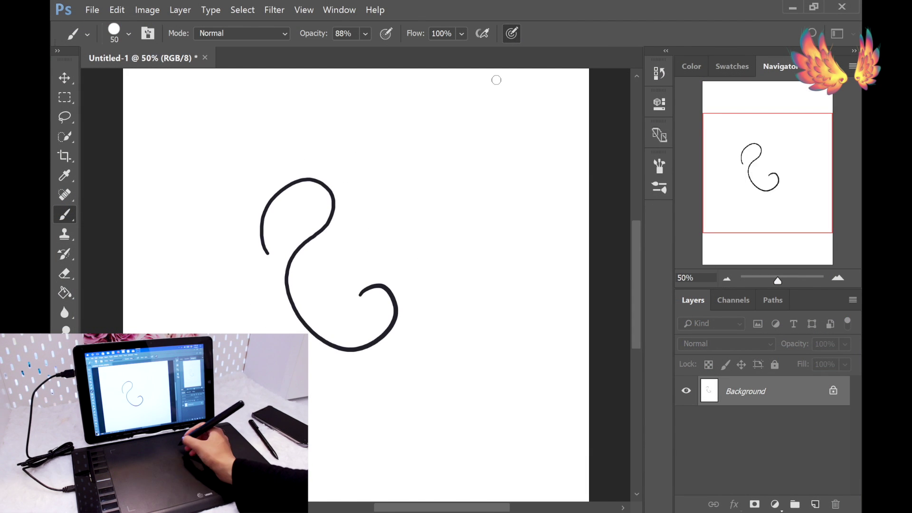
{"action": "mouse_move", "coordinate": [388, 185]}
{"action": "left_mouse_down"}
{"action": "mouse_move", "coordinate": [428, 226]}
{"action": "mouse_move", "coordinate": [446, 358]}
{"action": "mouse_move", "coordinate": [442, 346]}
{"action": "left_mouse_up"}
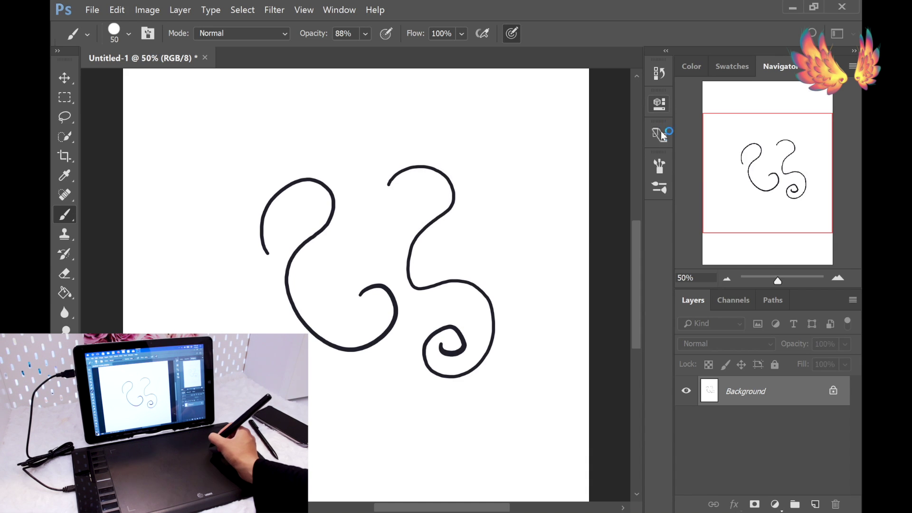
{"action": "left_click", "coordinate": [660, 166]}
{"action": "left_click", "coordinate": [421, 161]}
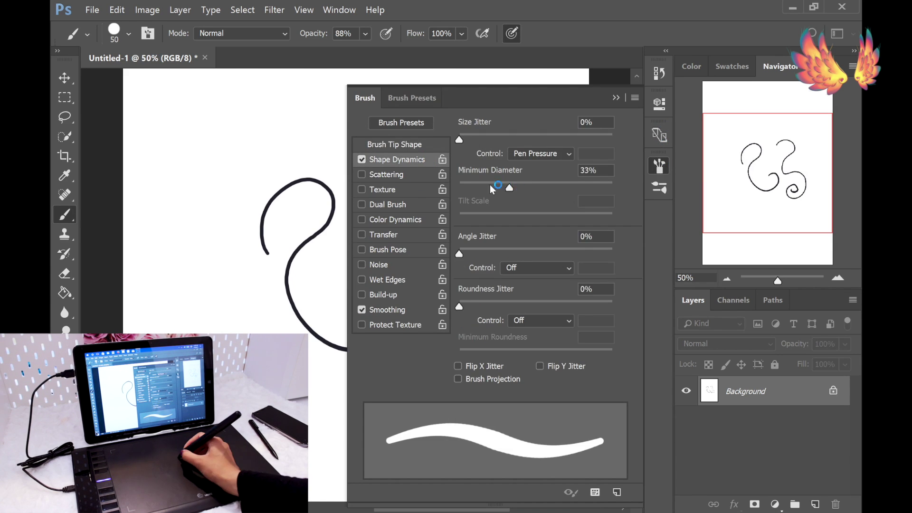
{"action": "left_click", "coordinate": [659, 166]}
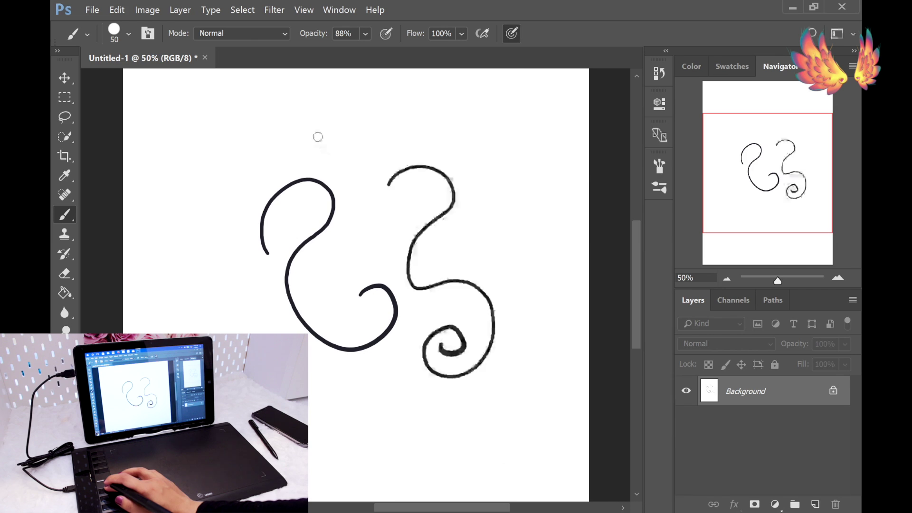
{"action": "key", "text": "ctrl+z"}
Paint more S-curves, spirals, curls and thin diagonal hatch lines across the canvas.
{"action": "mouse_move", "coordinate": [352, 145]}
{"action": "left_mouse_down"}
{"action": "mouse_move", "coordinate": [373, 198]}
{"action": "mouse_move", "coordinate": [468, 277]}
{"action": "left_mouse_up"}
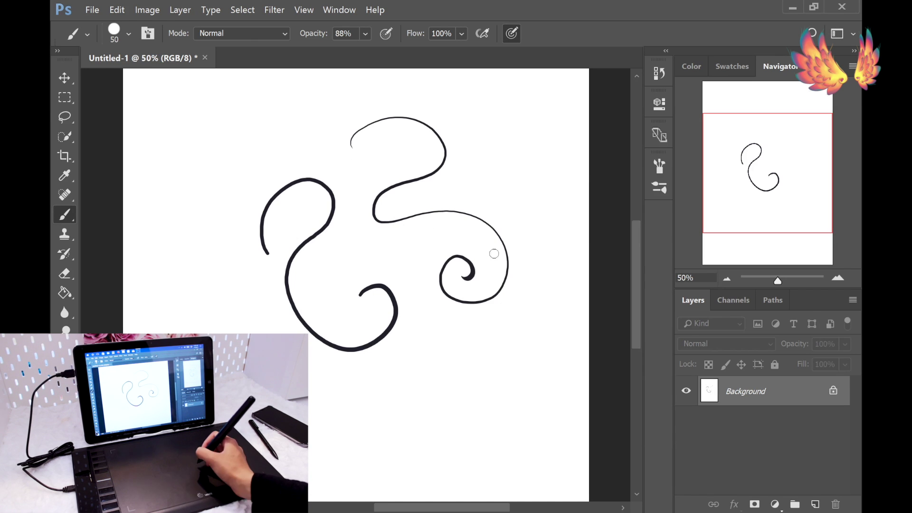
{"action": "left_click_drag", "start_coordinate": [480, 359], "coordinate": [499, 433]}
{"action": "left_click_drag", "start_coordinate": [180, 296], "coordinate": [180, 334]}
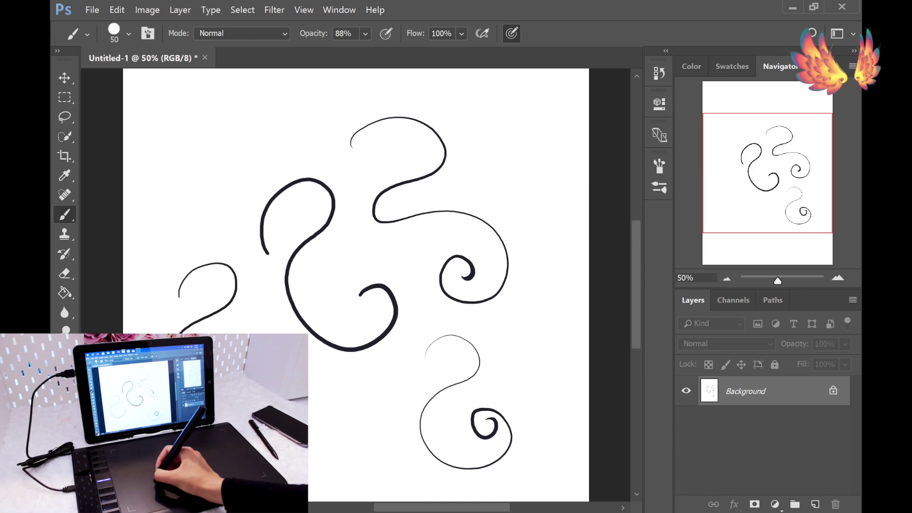
{"action": "mouse_move", "coordinate": [198, 120]}
{"action": "left_mouse_down"}
{"action": "mouse_move", "coordinate": [160, 190]}
{"action": "mouse_move", "coordinate": [181, 194]}
{"action": "left_mouse_up"}
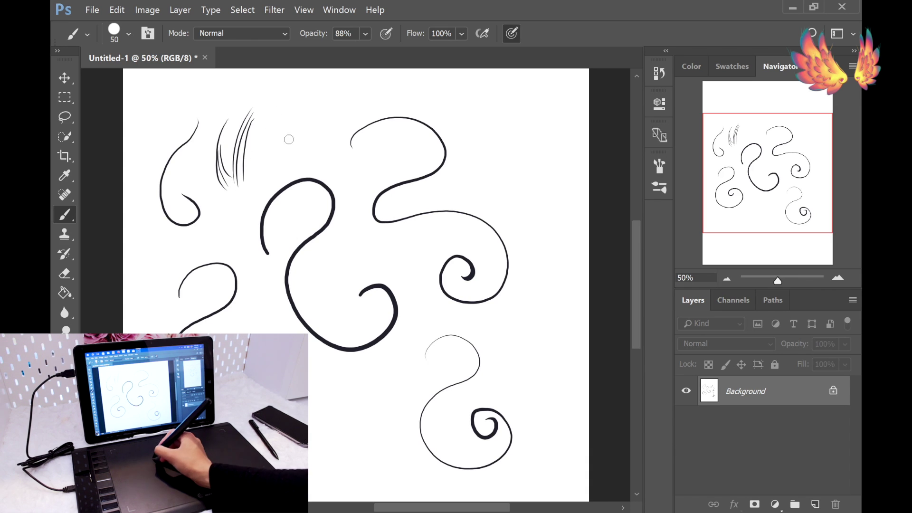
{"action": "left_click_drag", "start_coordinate": [279, 148], "coordinate": [357, 95]}
{"action": "mouse_move", "coordinate": [429, 111]}
{"action": "left_mouse_down"}
{"action": "mouse_move", "coordinate": [540, 197]}
{"action": "mouse_move", "coordinate": [525, 232]}
{"action": "left_mouse_up"}
{"action": "mouse_move", "coordinate": [523, 287]}
{"action": "left_mouse_down"}
{"action": "mouse_move", "coordinate": [522, 402]}
{"action": "mouse_move", "coordinate": [554, 422]}
{"action": "left_mouse_up"}
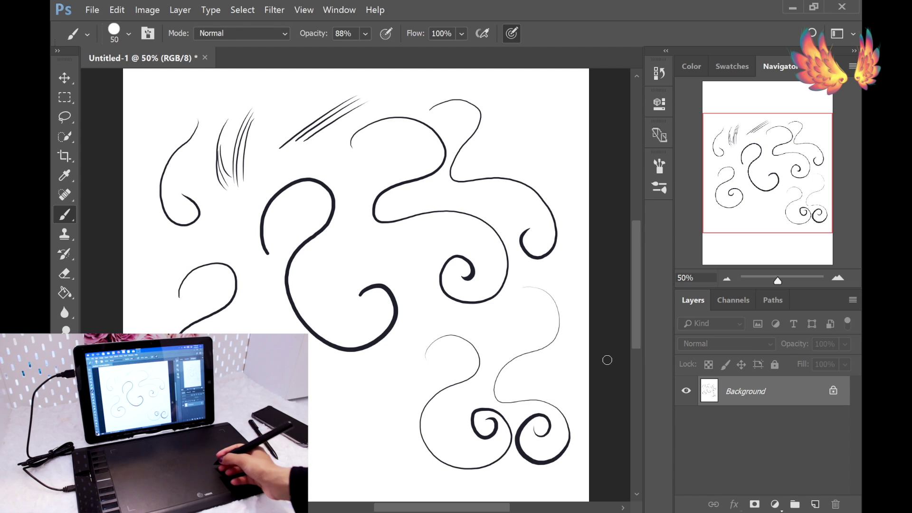